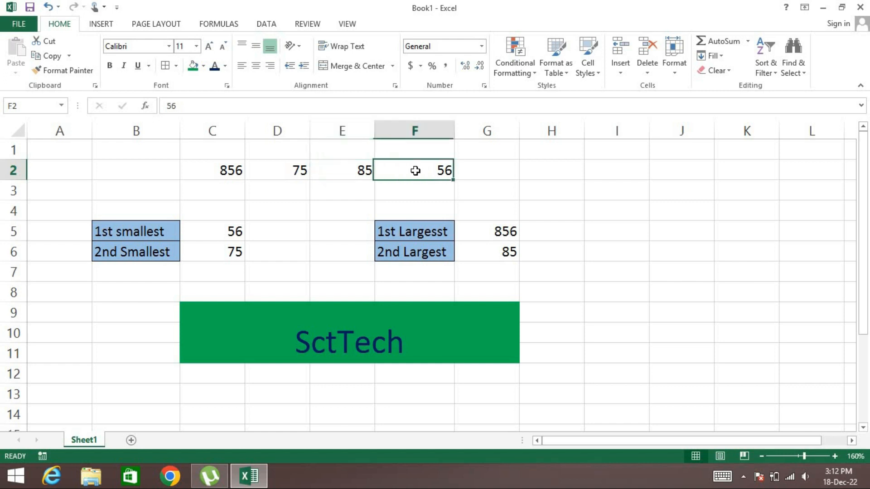
Review the existing formulas for the smallest values in C5 and C6 and the largest values in G5 and G6
{"action": "left_click", "coordinate": [228, 239]}
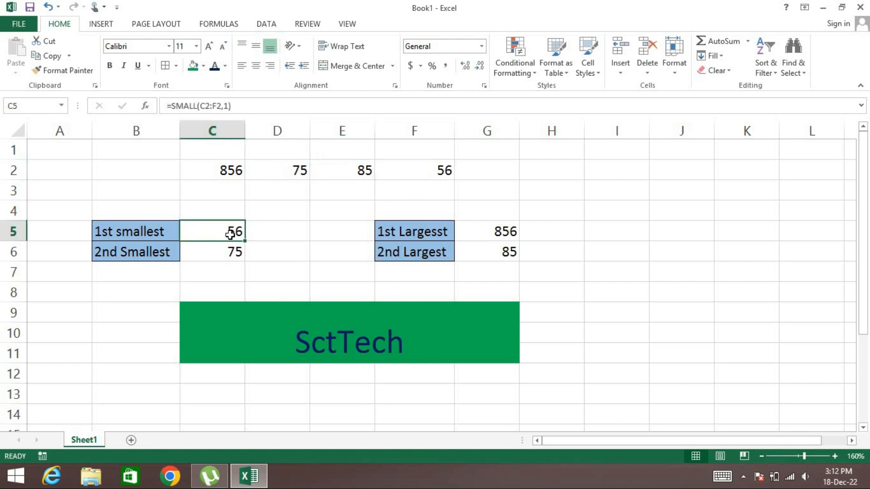
{"action": "left_click", "coordinate": [228, 254]}
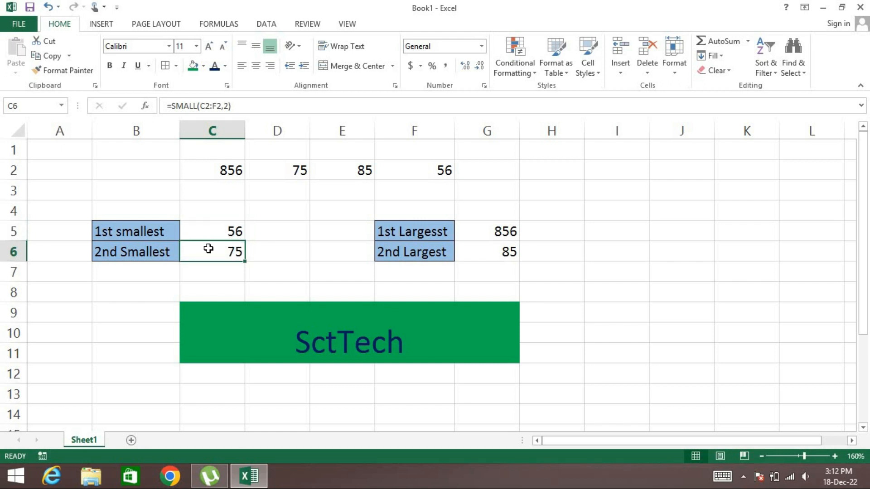
{"action": "left_click", "coordinate": [508, 231]}
{"action": "left_click", "coordinate": [501, 250]}
{"action": "left_click", "coordinate": [562, 254]}
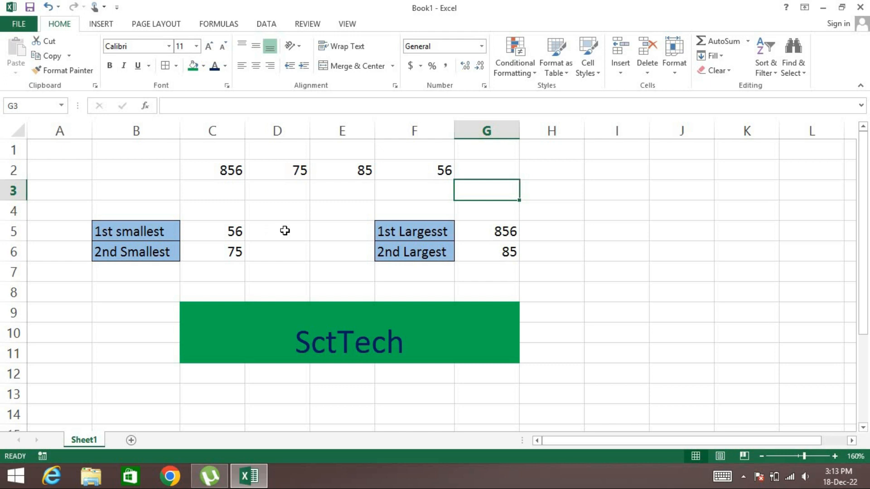
Clear the result cells C5:C7 beside the smallest labels and G5:G7 beside the largest labels
{"action": "left_click_drag", "start_coordinate": [207, 231], "coordinate": [202, 268]}
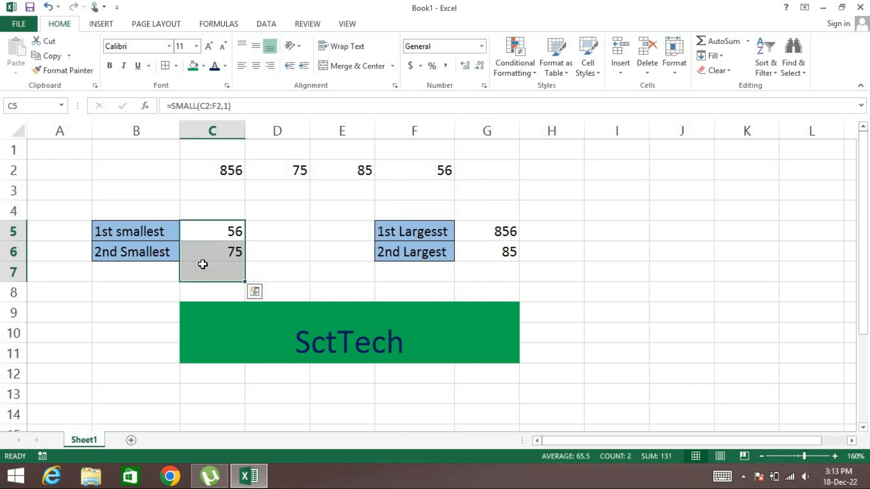
{"action": "key", "text": "Delete"}
{"action": "left_click_drag", "start_coordinate": [505, 231], "coordinate": [503, 270]}
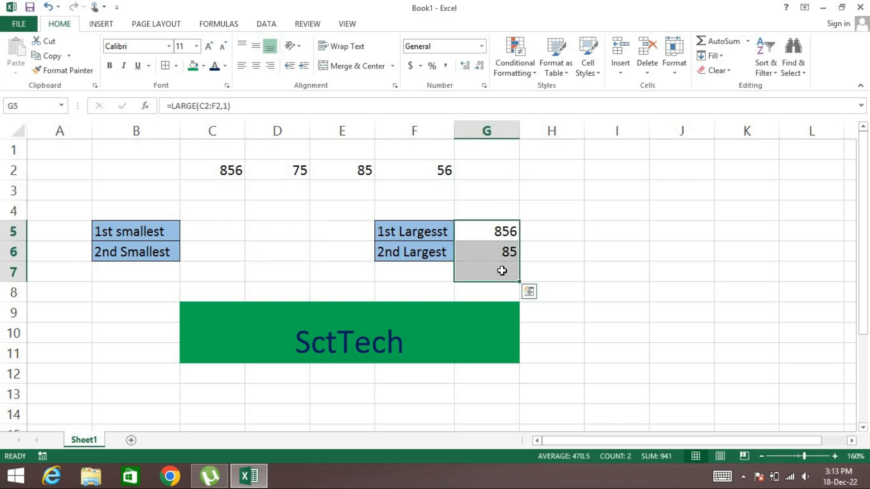
{"action": "key", "text": "Delete"}
Enter the formula =MIN(C2:F2) in cell C4 to return the lowest number of the row
{"action": "left_click", "coordinate": [216, 230]}
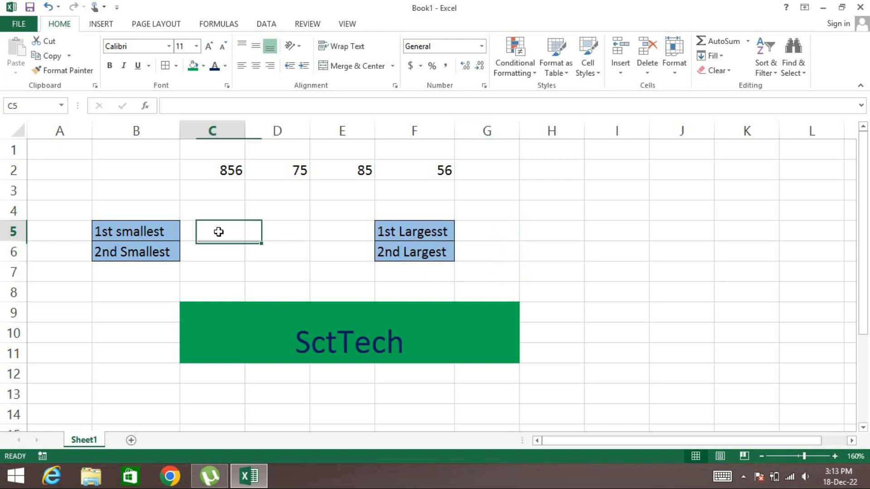
{"action": "left_click_drag", "start_coordinate": [231, 172], "coordinate": [426, 172]}
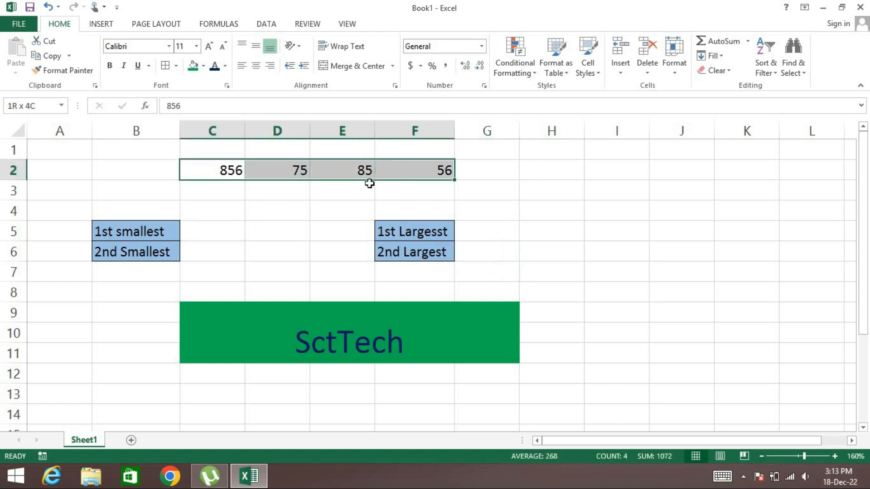
{"action": "left_click", "coordinate": [236, 209]}
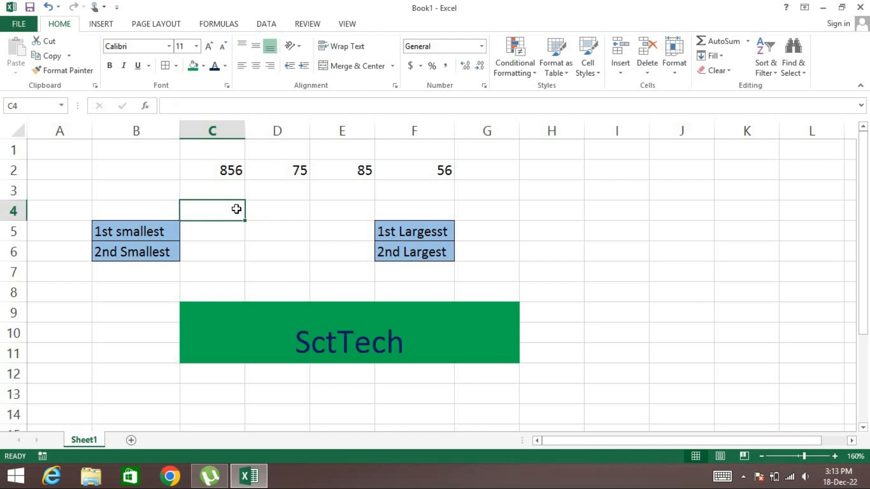
{"action": "type", "text": "=min"}
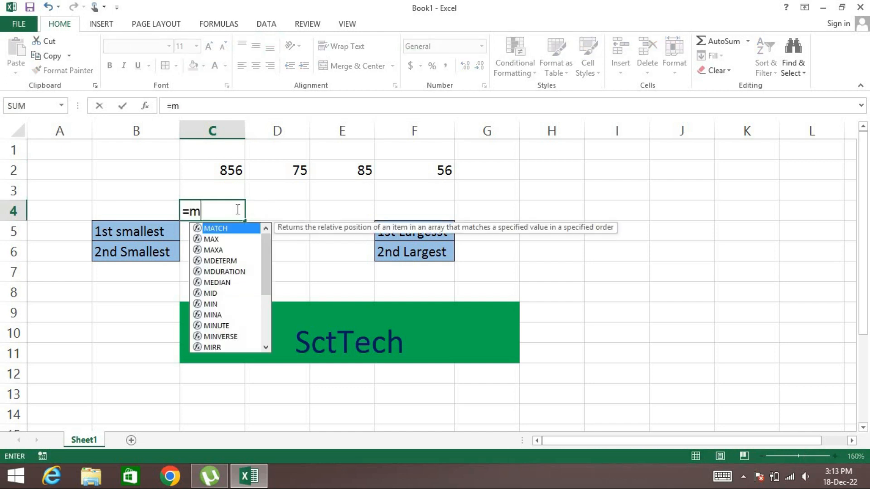
{"action": "key", "text": "Tab"}
{"action": "key", "text": "Up"}
{"action": "key", "text": "Up"}
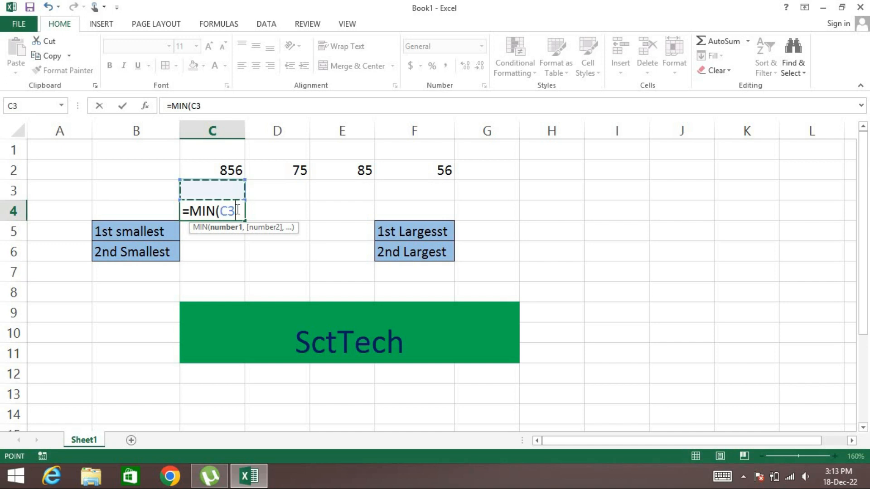
{"action": "key", "text": "shift+Right"}
{"action": "key", "text": "shift+Right"}
{"action": "key", "text": "shift+Right"}
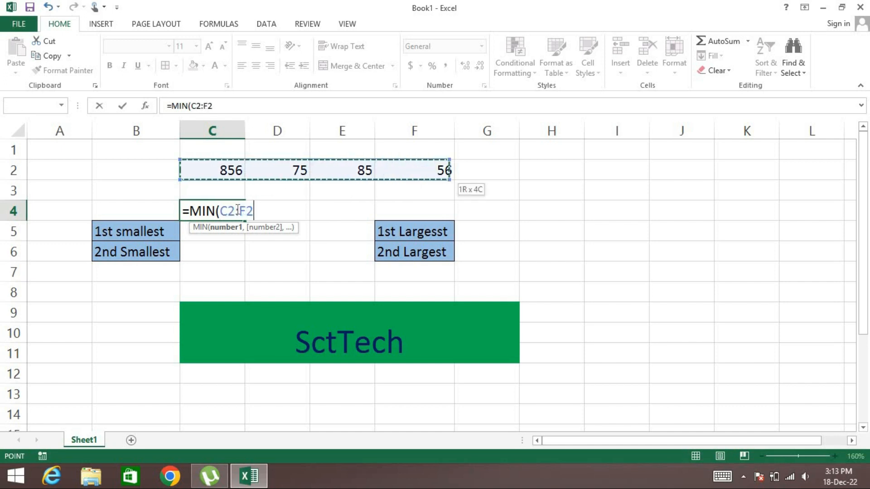
{"action": "type", "text": ")"}
{"action": "key", "text": "Return"}
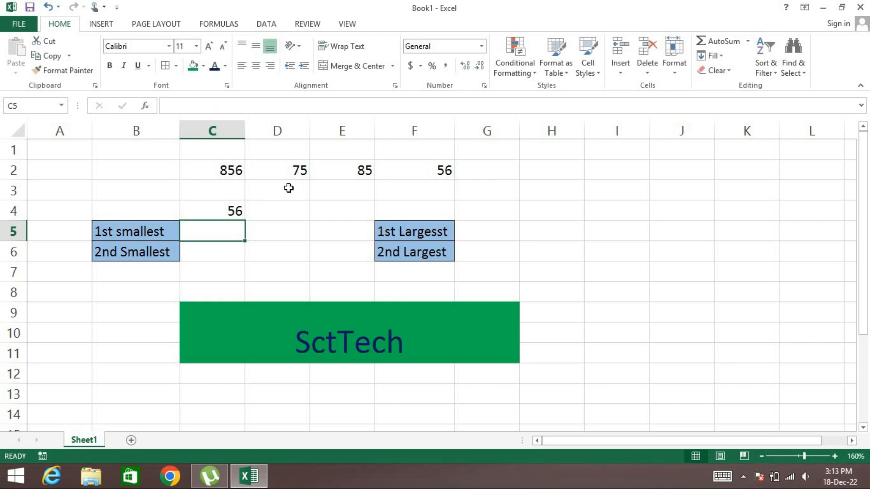
Change the number in cell E2 to 49
{"action": "left_click", "coordinate": [340, 171]}
{"action": "type", "text": "49"}
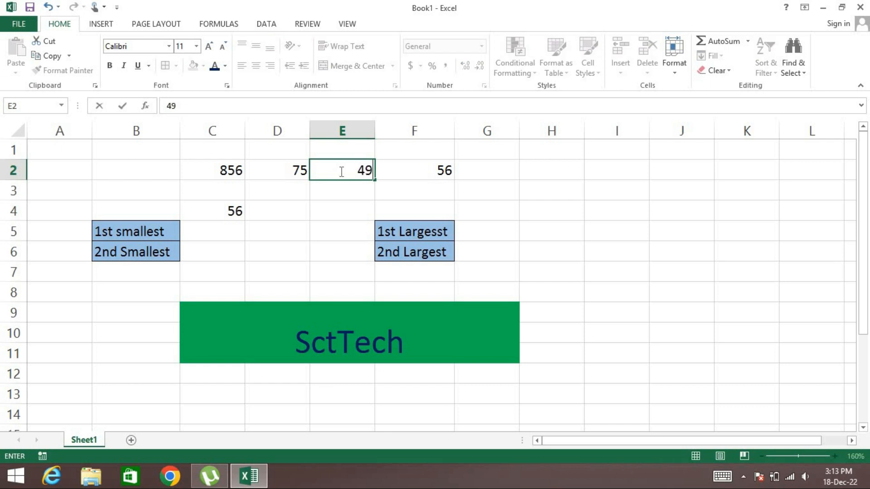
{"action": "key", "text": "Return"}
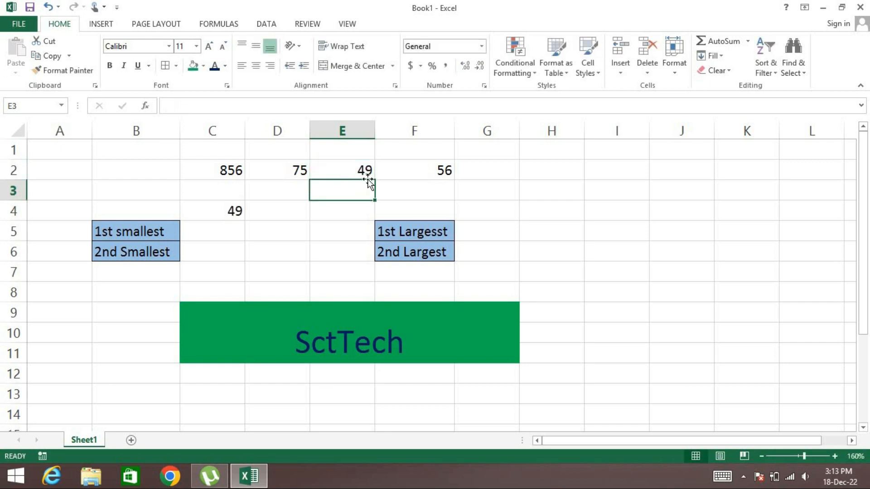
Enter a MAX formula in cell E4 over the range C2:F2 to return the highest number
{"action": "left_click", "coordinate": [356, 212]}
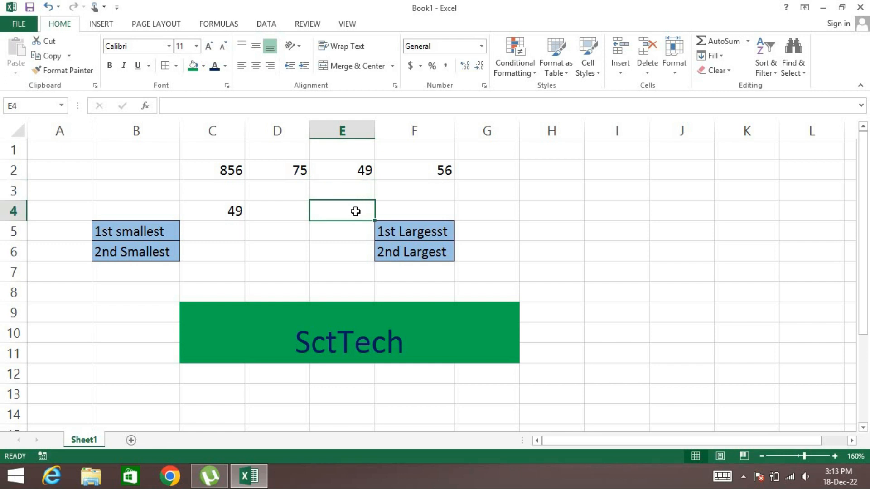
{"action": "type", "text": "="}
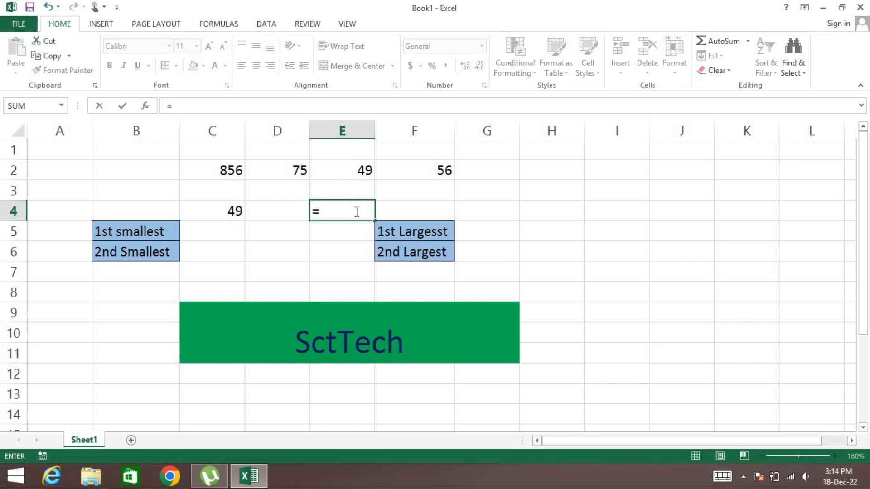
{"action": "type", "text": "ma"}
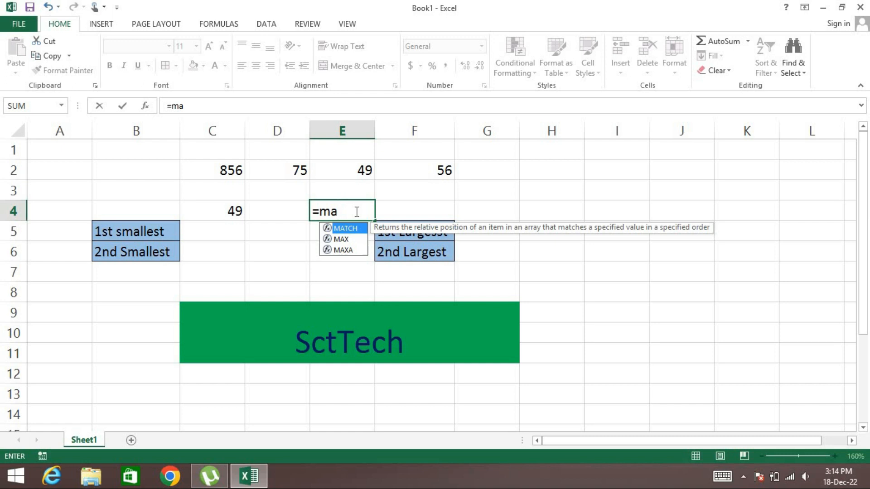
{"action": "type", "text": "x"}
{"action": "key", "text": "Tab"}
{"action": "left_click_drag", "start_coordinate": [234, 170], "coordinate": [438, 173]}
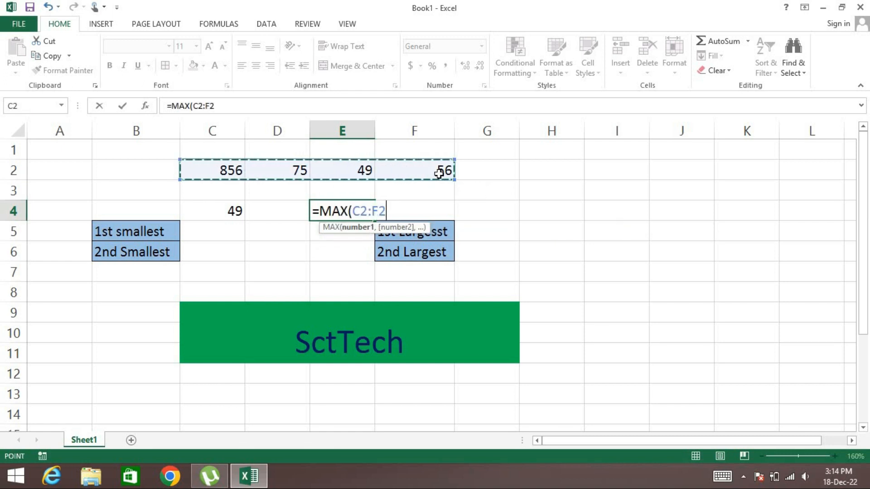
{"action": "key", "text": "Return"}
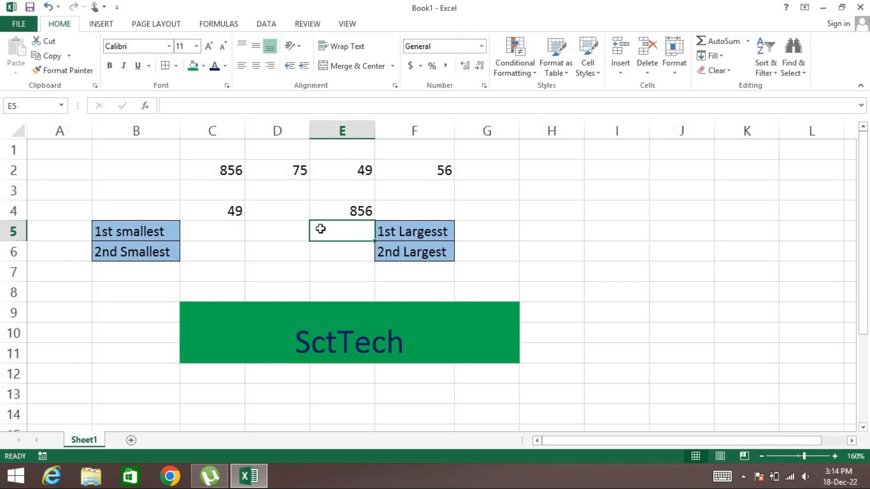
Enter the formula =SMALL(C2:F2,1) in cell C5 for the 1st smallest value
{"action": "left_click", "coordinate": [237, 215]}
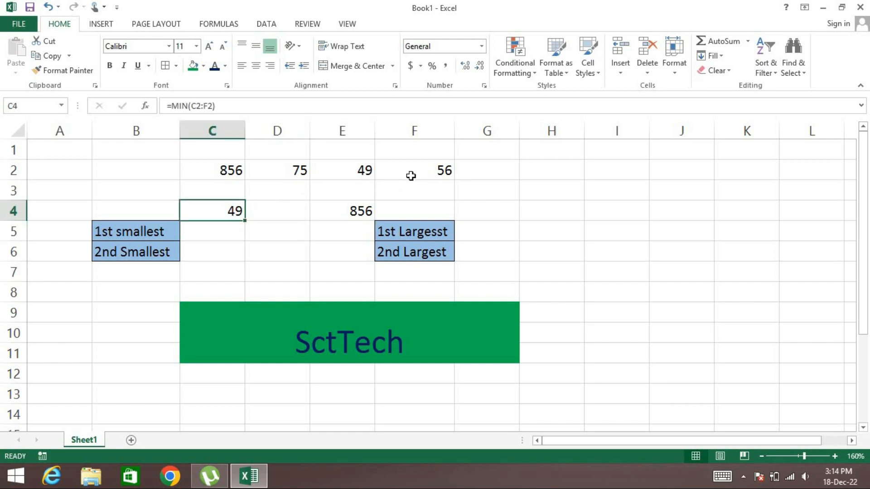
{"action": "left_click", "coordinate": [198, 233]}
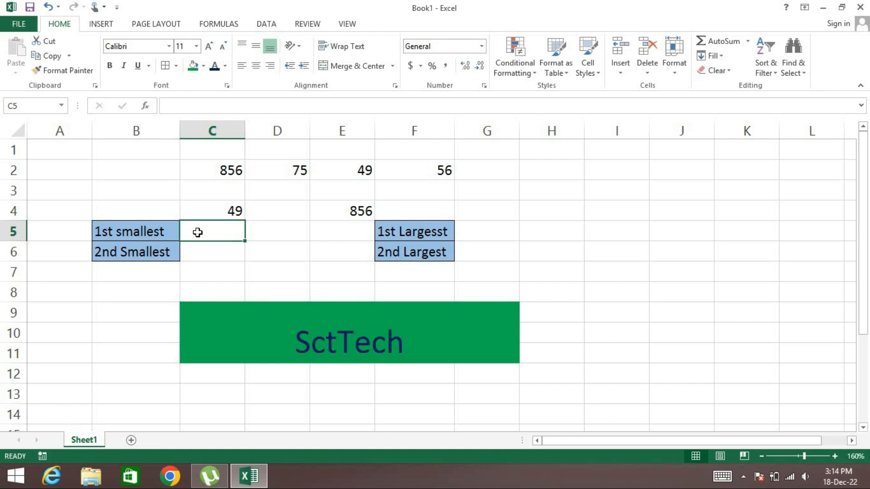
{"action": "type", "text": "=sma"}
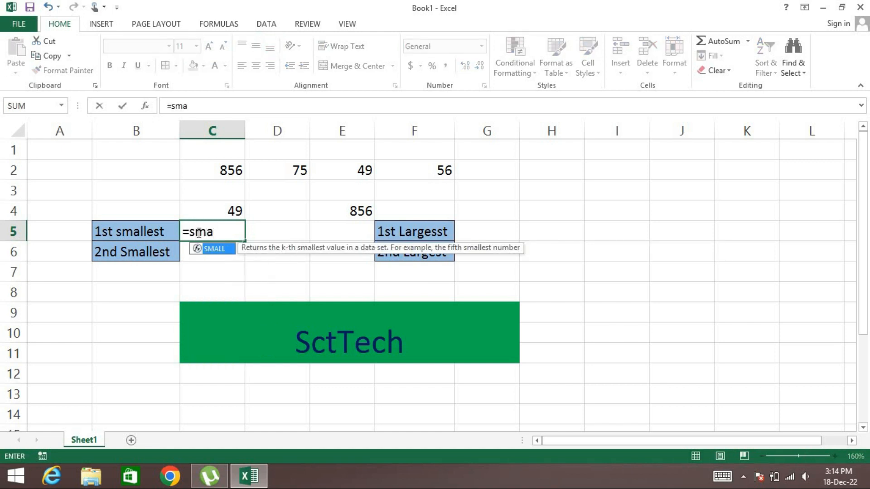
{"action": "key", "text": "Tab"}
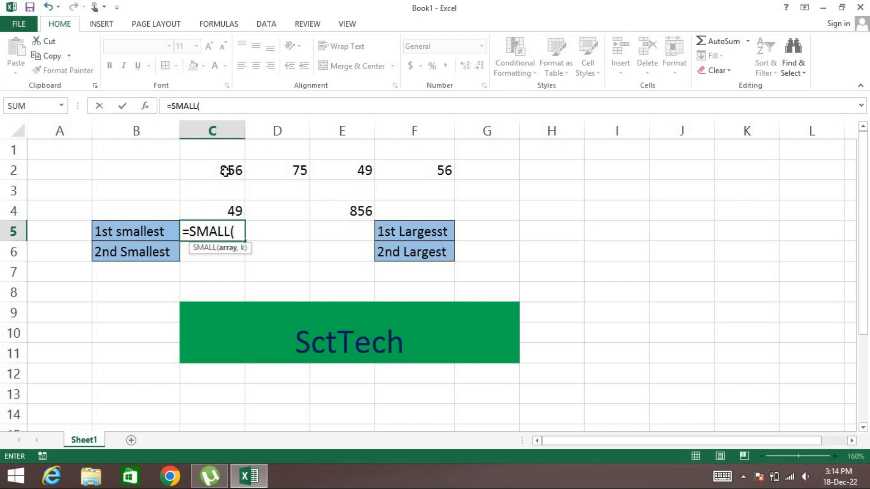
{"action": "left_click_drag", "start_coordinate": [204, 172], "coordinate": [386, 182]}
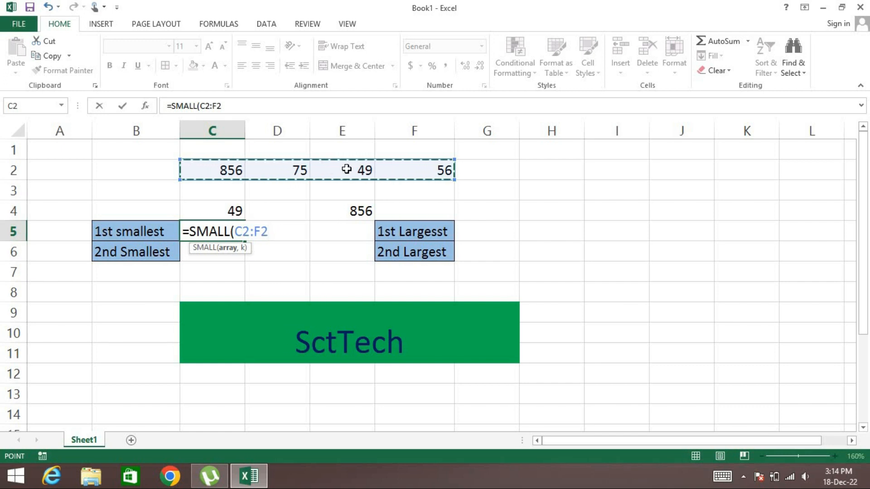
{"action": "type", "text": ","}
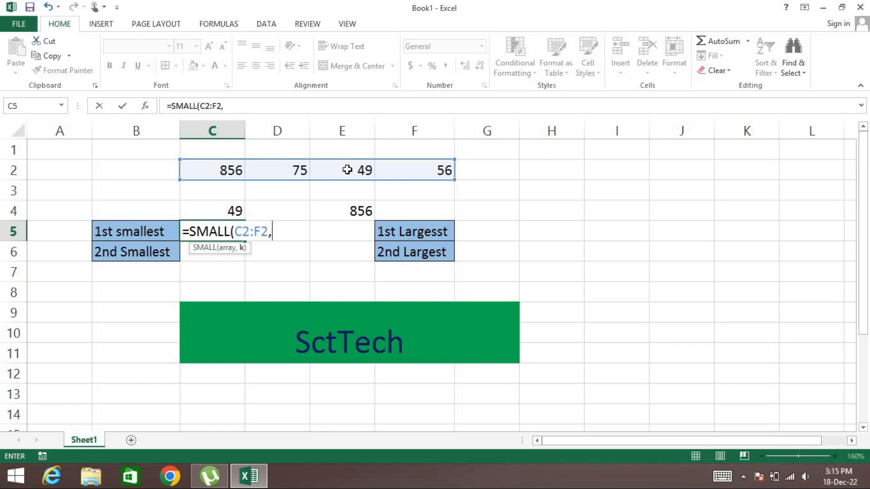
{"action": "type", "text": "1)"}
{"action": "key", "text": "Return"}
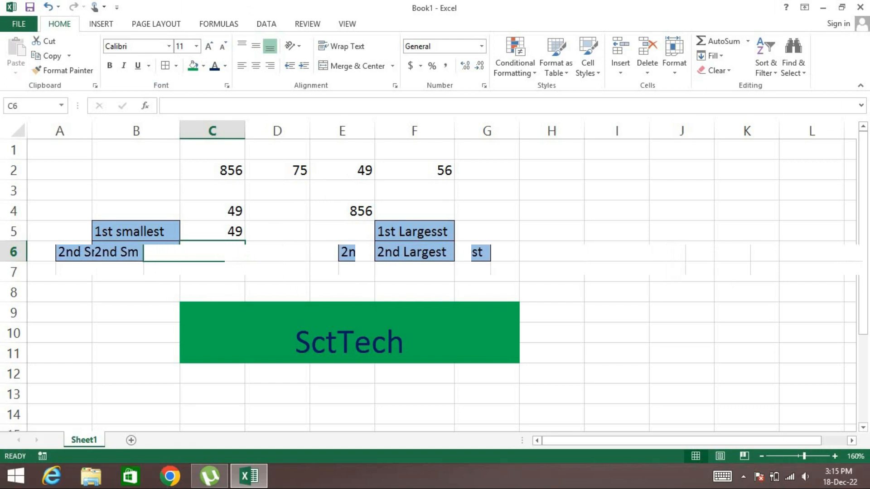
Enter the formula =SMALL(C2:F2,2) in cell C6 for the 2nd smallest value
{"action": "type", "text": "=sm"}
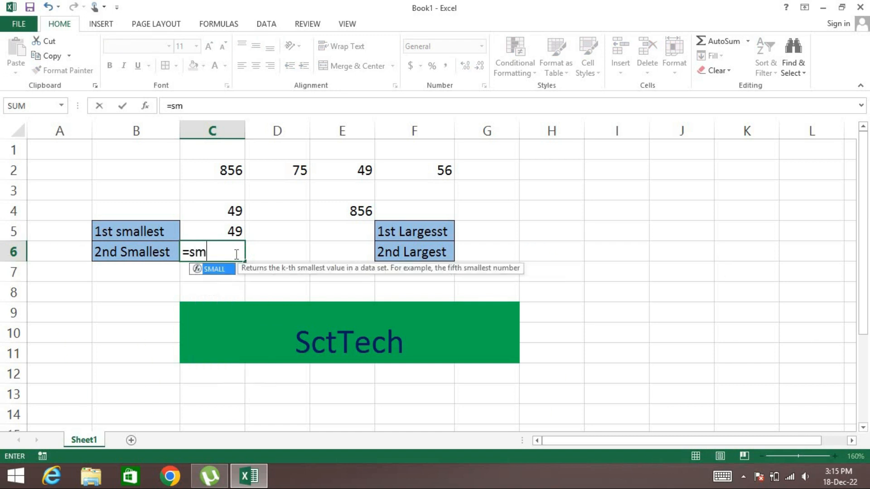
{"action": "type", "text": "a"}
{"action": "key", "text": "Tab"}
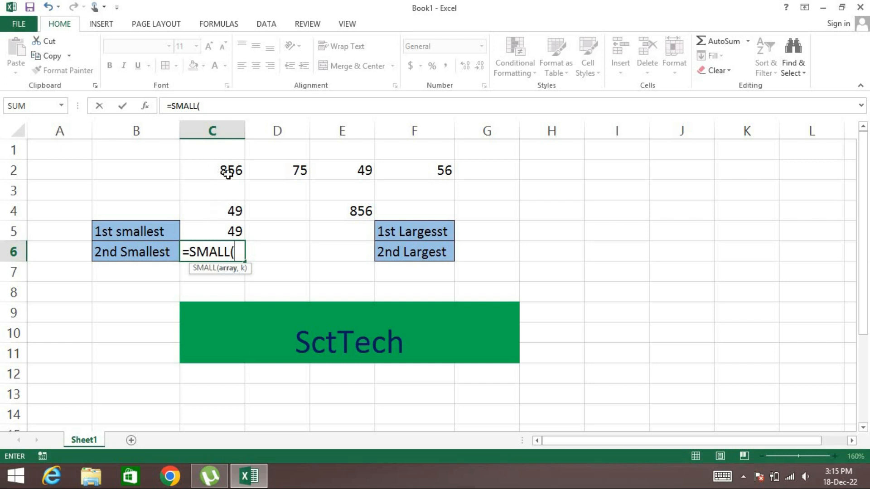
{"action": "left_click_drag", "start_coordinate": [220, 169], "coordinate": [427, 172]}
{"action": "type", "text": ","}
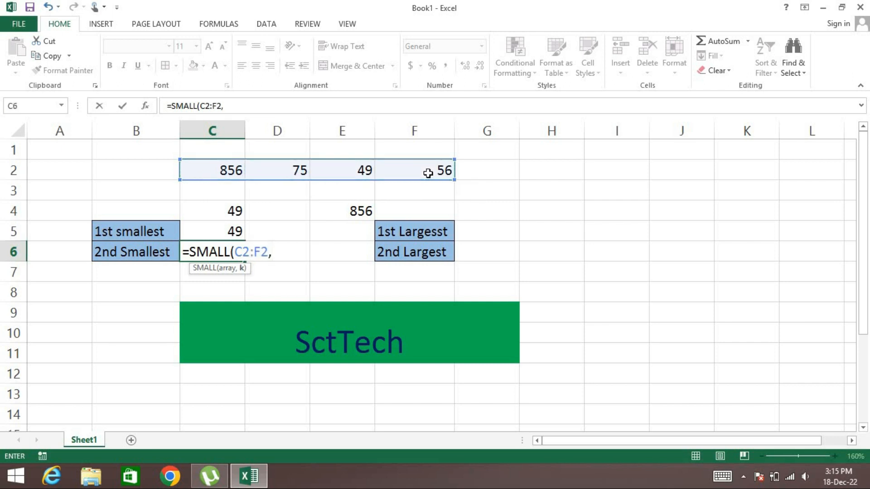
{"action": "type", "text": "2)"}
{"action": "key", "text": "Return"}
{"action": "left_click", "coordinate": [236, 252]}
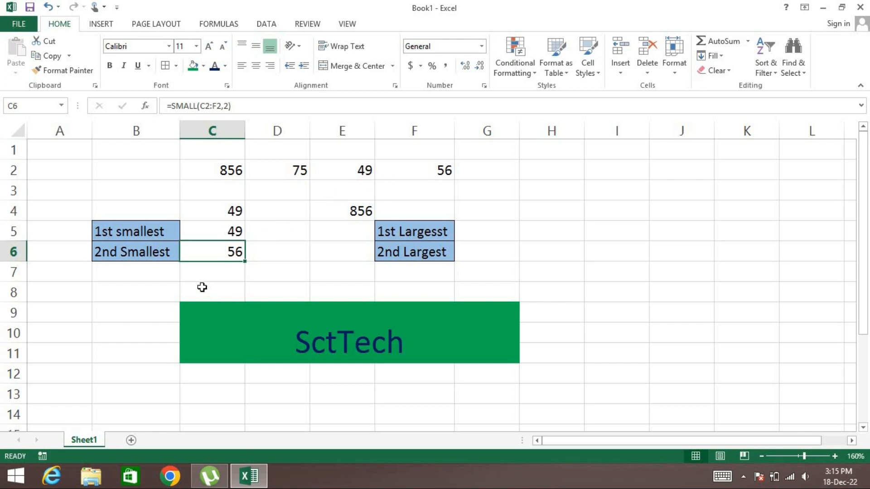
Change the number in cell F2 to 40 and check the 1st smallest result in C5
{"action": "left_click", "coordinate": [430, 170]}
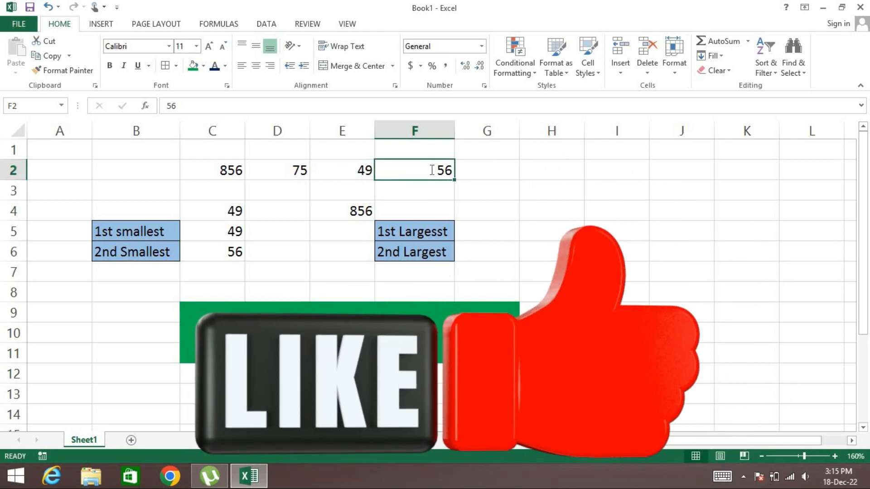
{"action": "type", "text": "40"}
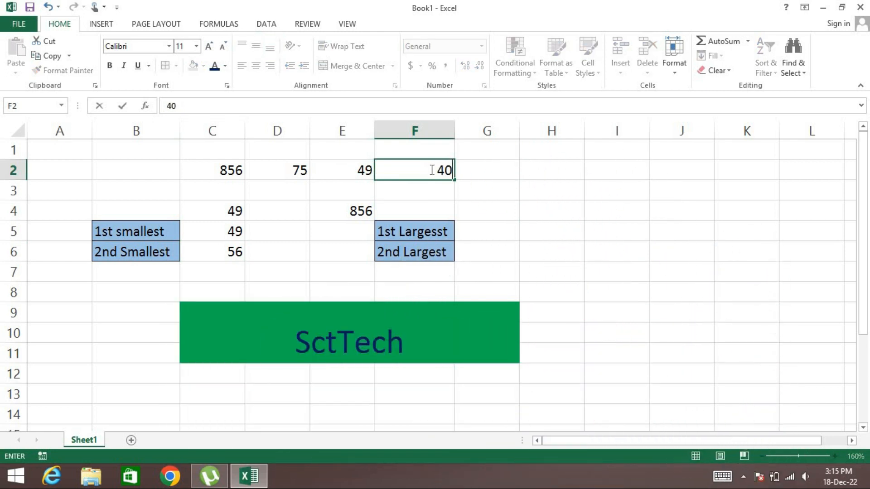
{"action": "key", "text": "Return"}
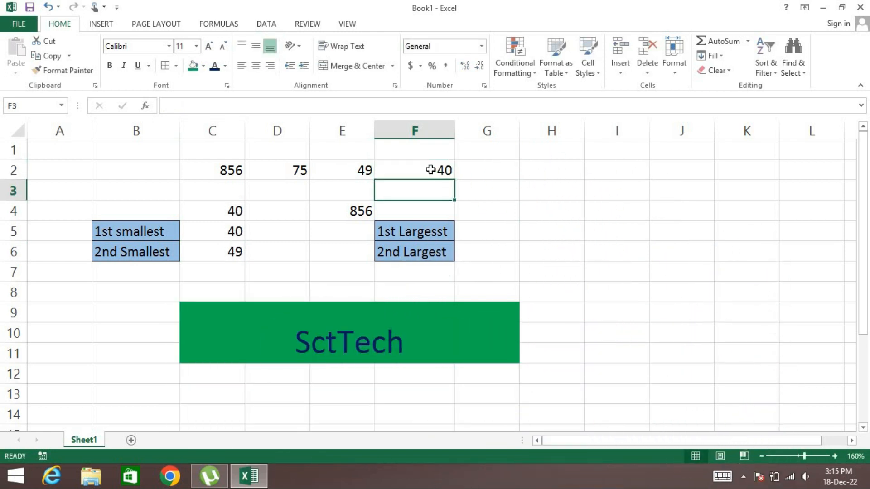
{"action": "left_click", "coordinate": [222, 229]}
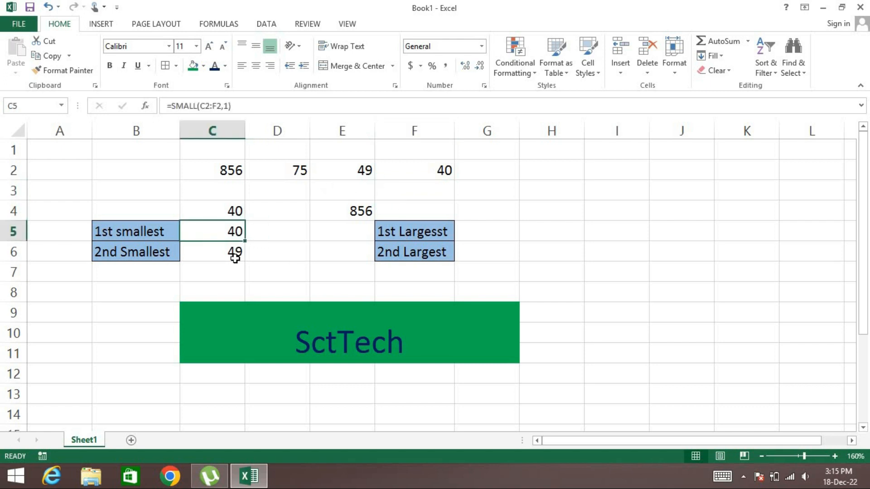
Enter the formula =LARGE(C2:F2,1) in cell G5 for the 1st largest value
{"action": "left_click", "coordinate": [477, 231]}
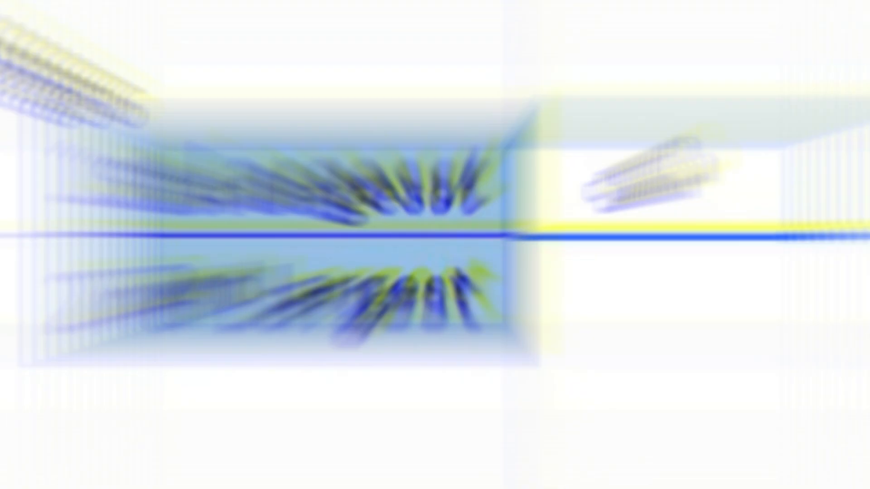
{"action": "type", "text": "=big"}
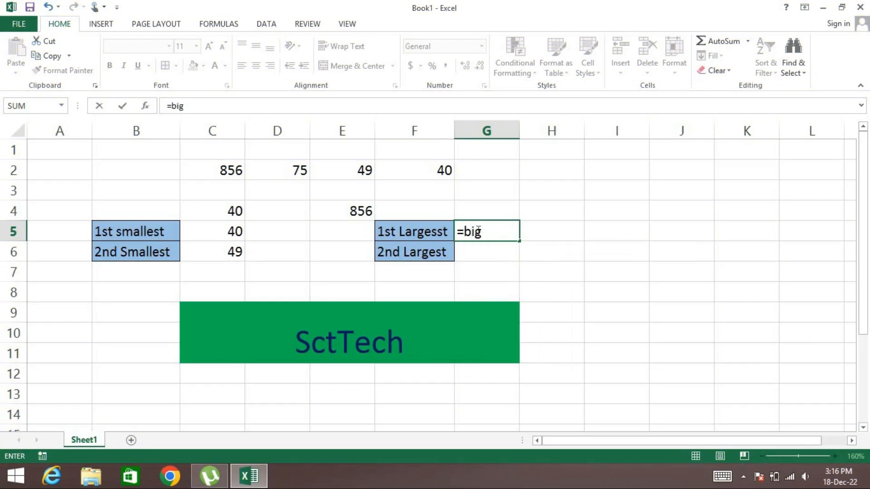
{"action": "key", "text": "BackSpace"}
{"action": "key", "text": "BackSpace"}
{"action": "key", "text": "BackSpace"}
{"action": "type", "text": "lar"}
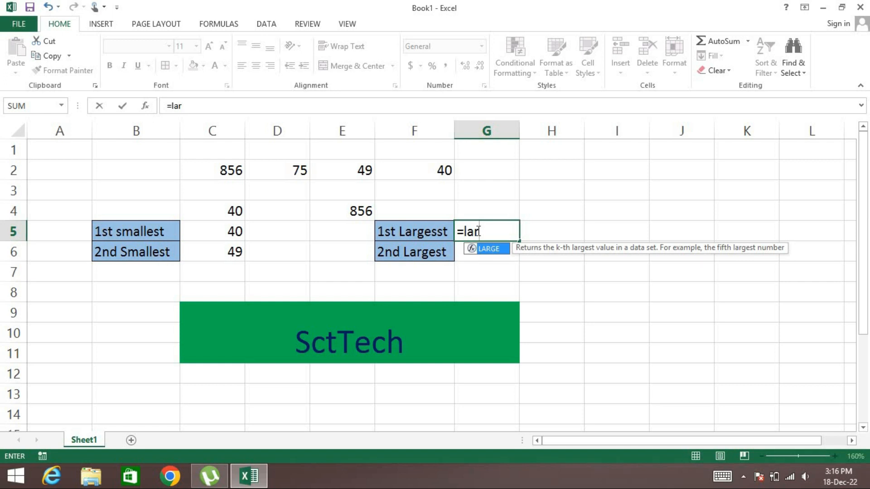
{"action": "key", "text": "Tab"}
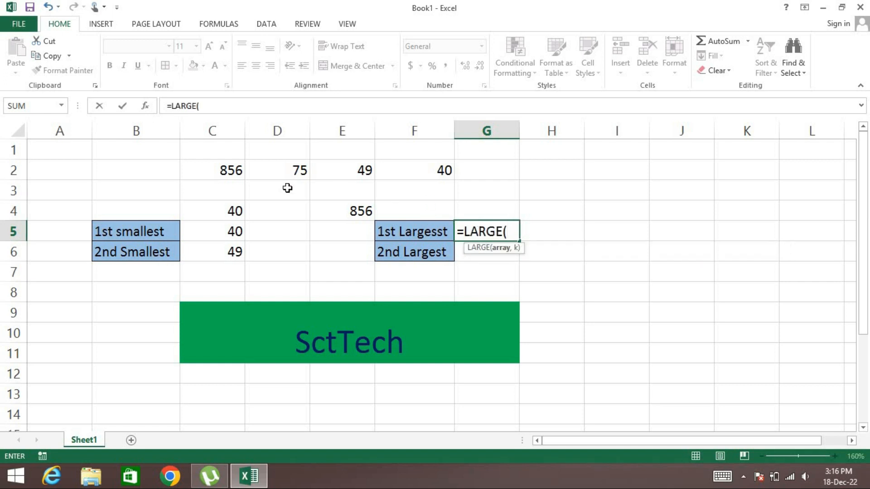
{"action": "left_click_drag", "start_coordinate": [192, 167], "coordinate": [407, 171]}
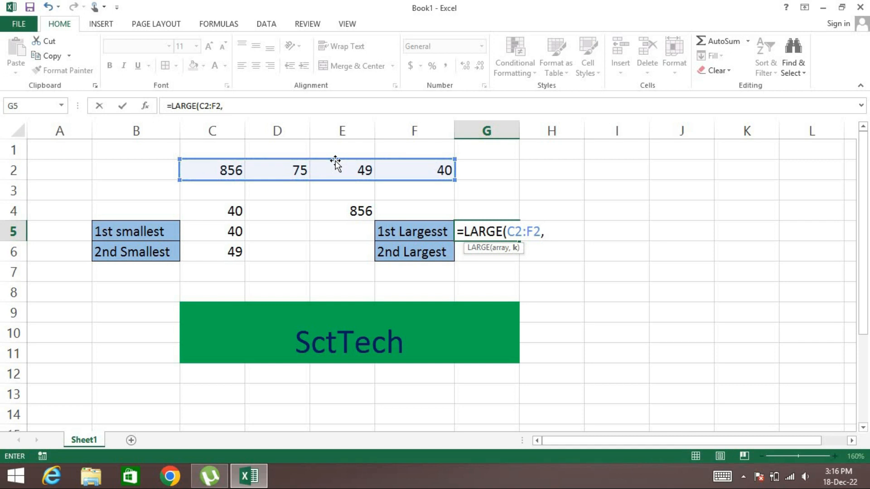
{"action": "type", "text": "1)"}
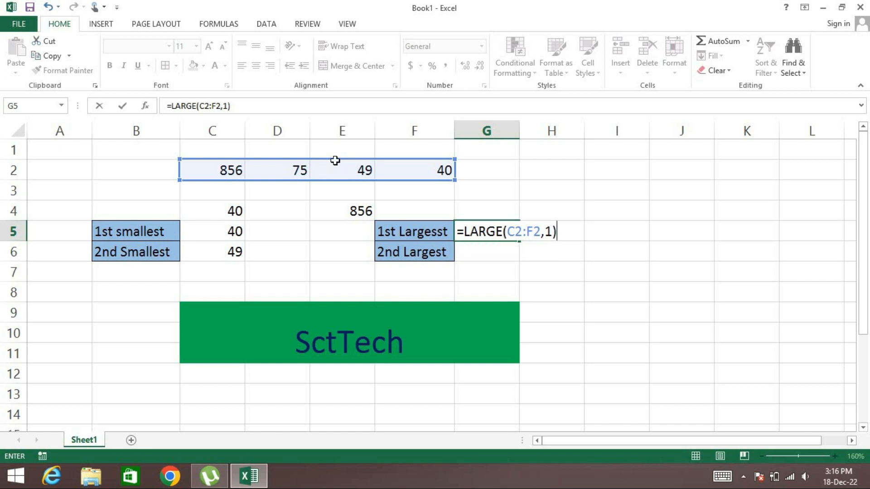
{"action": "key", "text": "Return"}
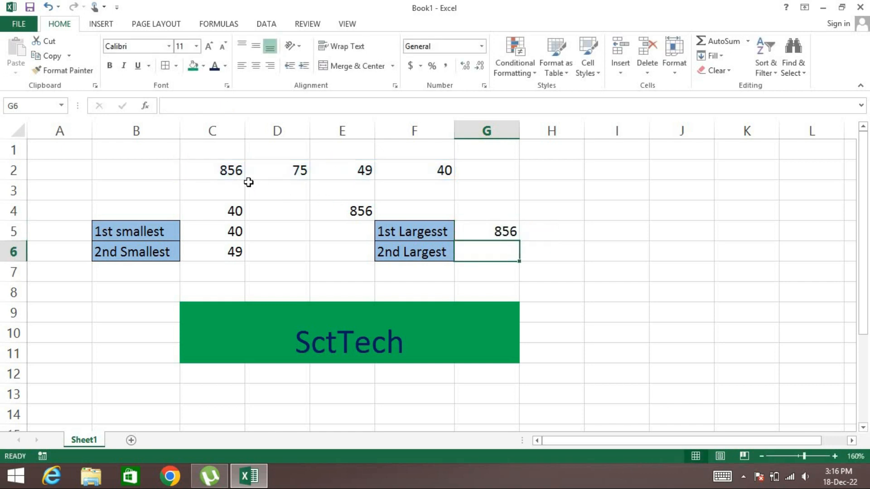
Change the number in cell C2 to 32 and check the 1st and 2nd smallest results in C5 and C6
{"action": "left_click", "coordinate": [221, 170]}
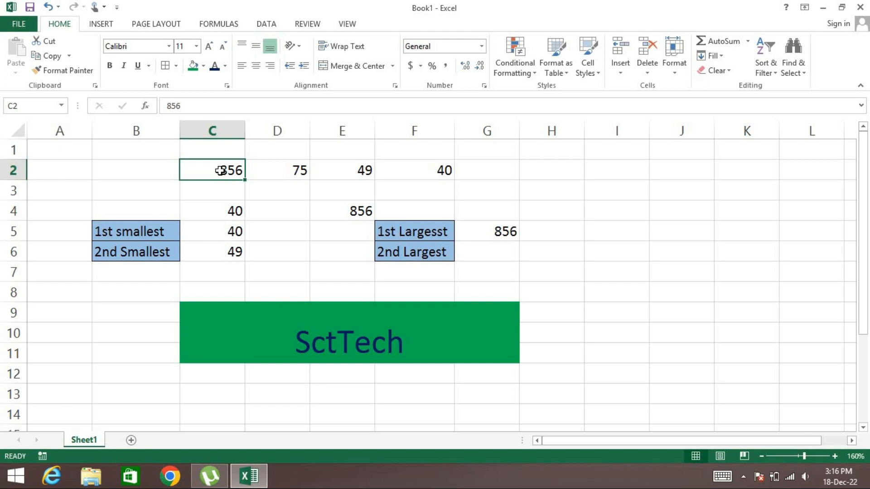
{"action": "type", "text": "80"}
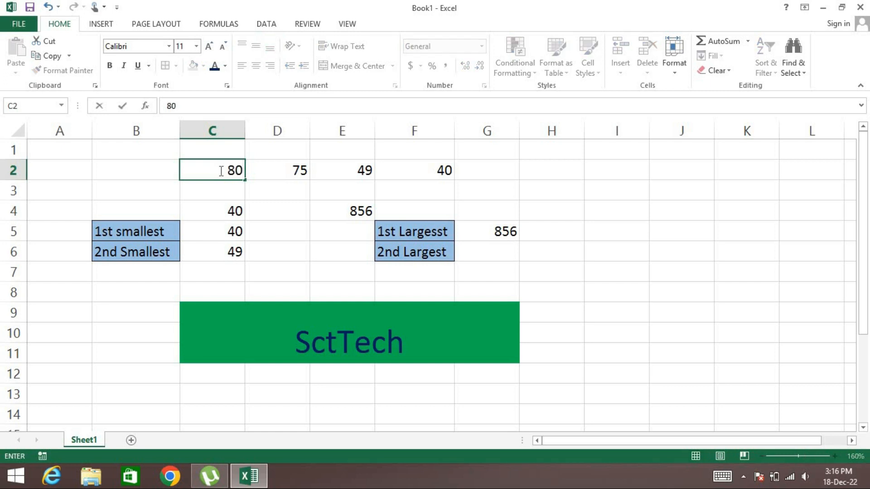
{"action": "key", "text": "BackSpace"}
{"action": "key", "text": "BackSpace"}
{"action": "type", "text": "32"}
{"action": "key", "text": "Return"}
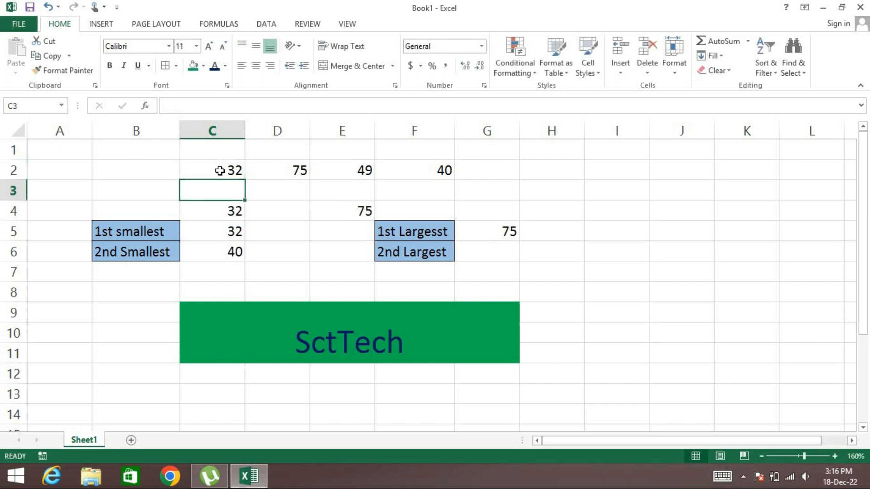
{"action": "left_click", "coordinate": [231, 232]}
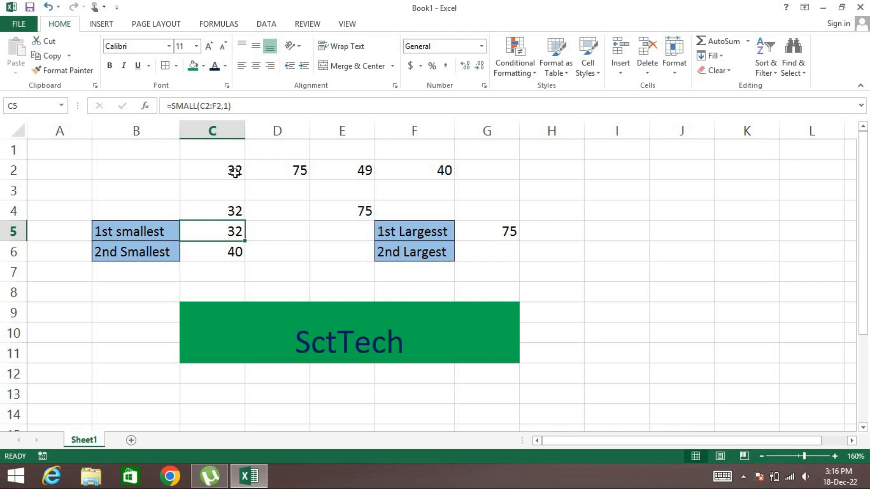
{"action": "left_click", "coordinate": [230, 252]}
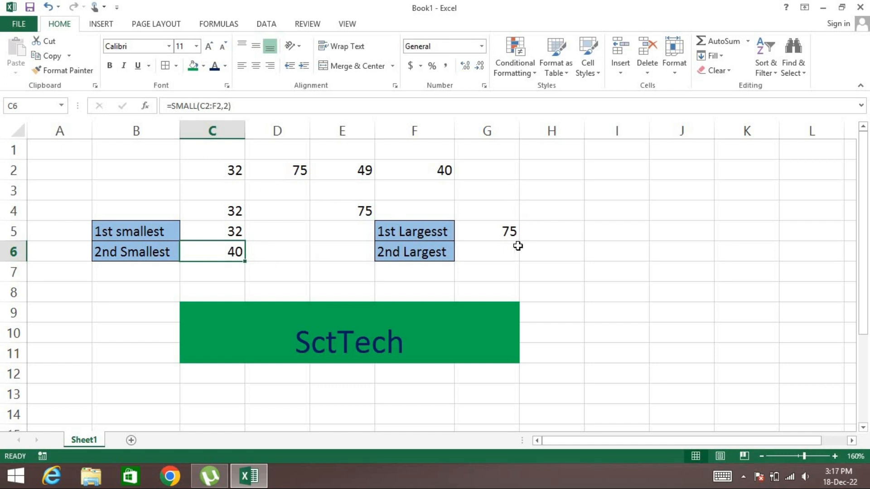
Enter the formula =LARGE(C2:F2,2) in cell G6 for the 2nd largest value and check its result
{"action": "left_click", "coordinate": [480, 254]}
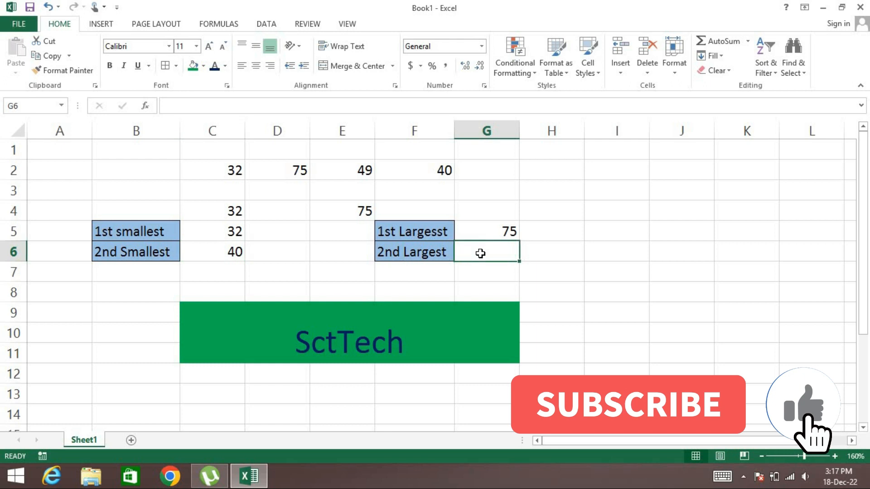
{"action": "type", "text": "="}
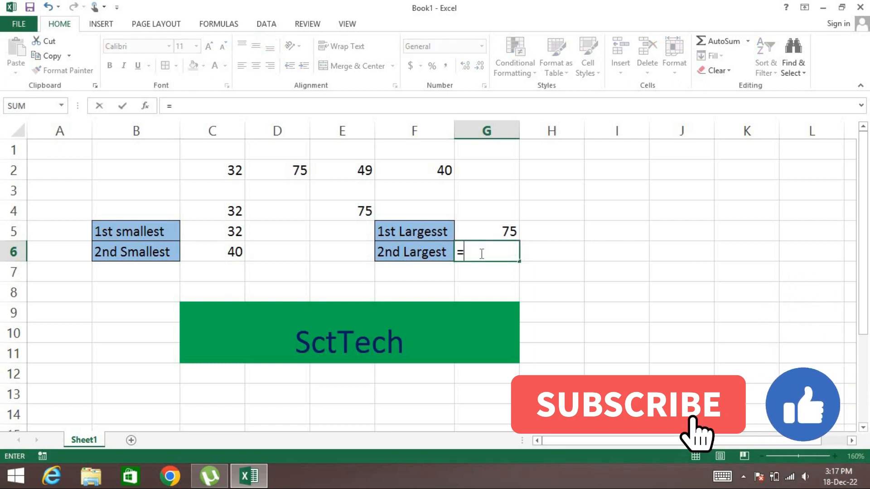
{"action": "type", "text": "larg"}
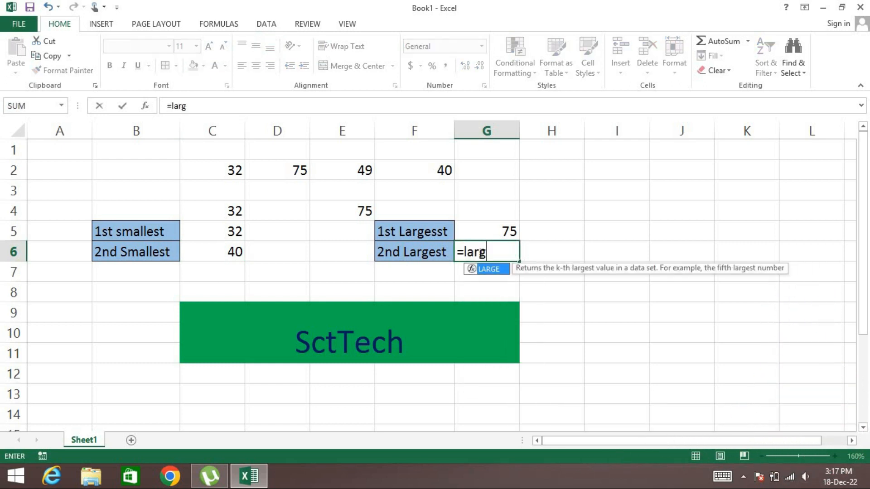
{"action": "key", "text": "Tab"}
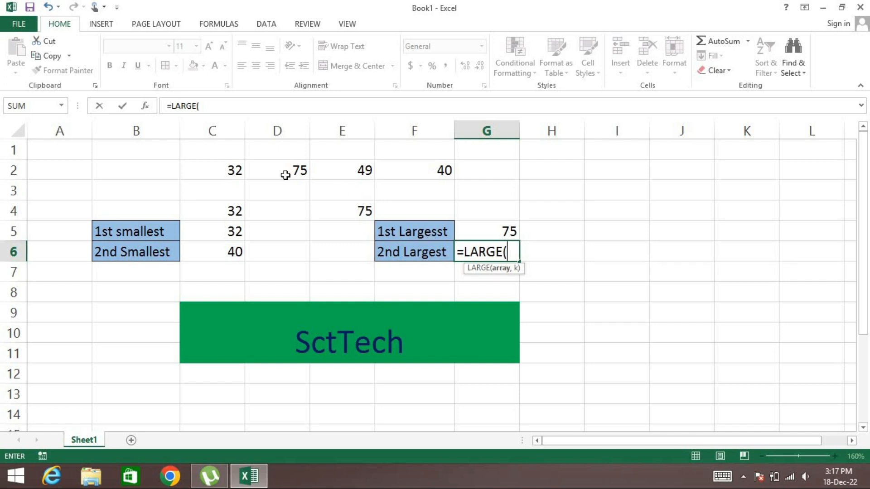
{"action": "left_click_drag", "start_coordinate": [231, 171], "coordinate": [443, 181]}
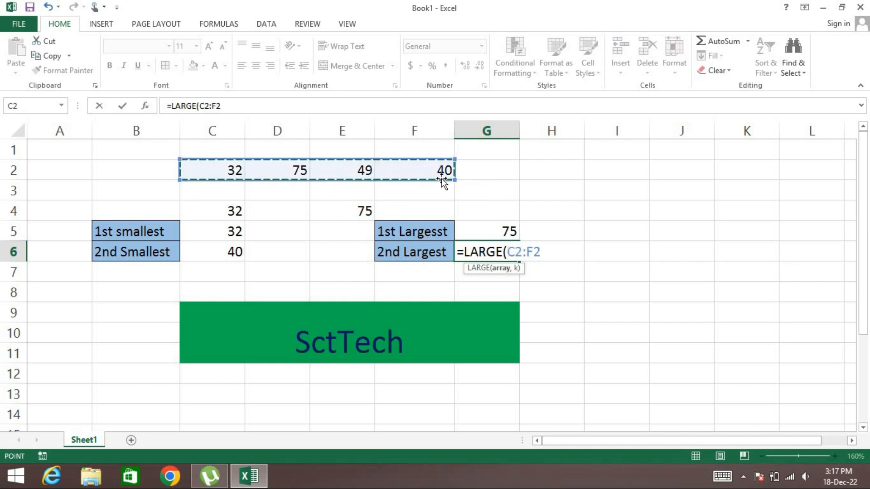
{"action": "type", "text": ","}
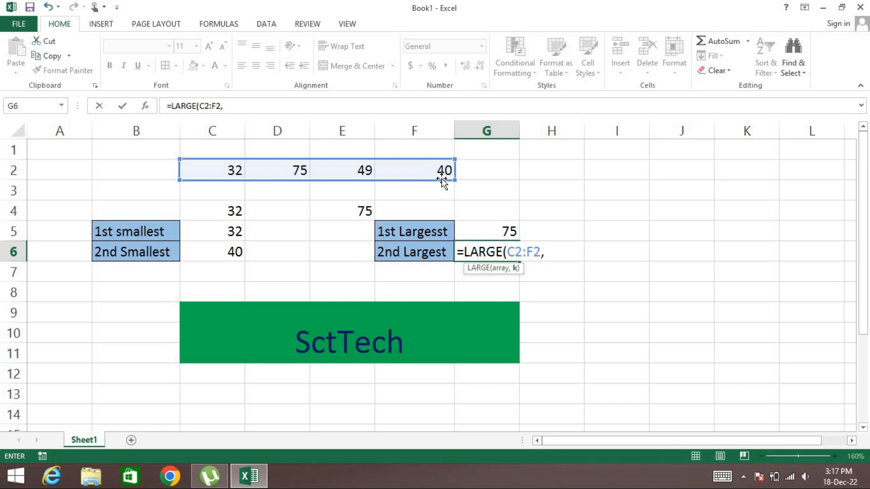
{"action": "type", "text": "2)"}
{"action": "key", "text": "Return"}
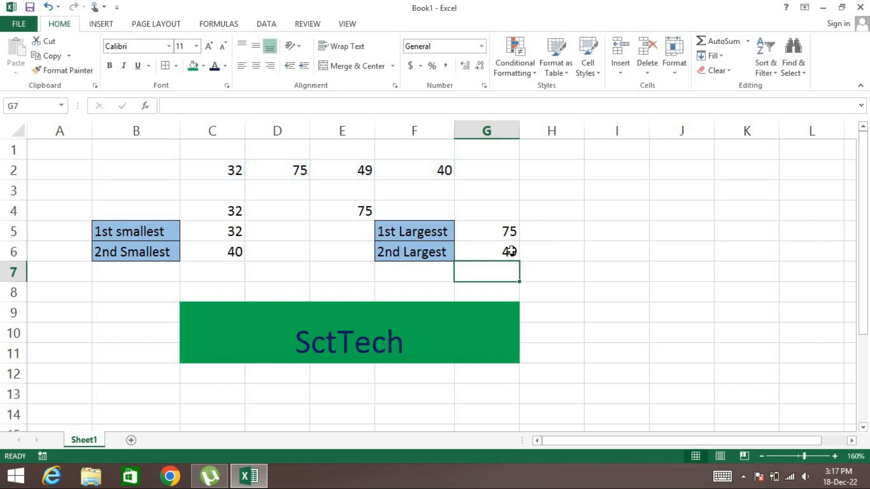
{"action": "left_click", "coordinate": [511, 251]}
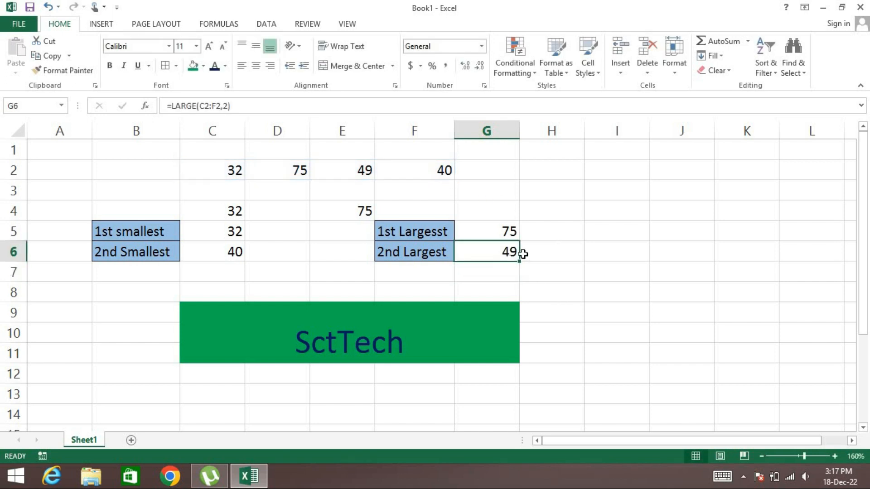